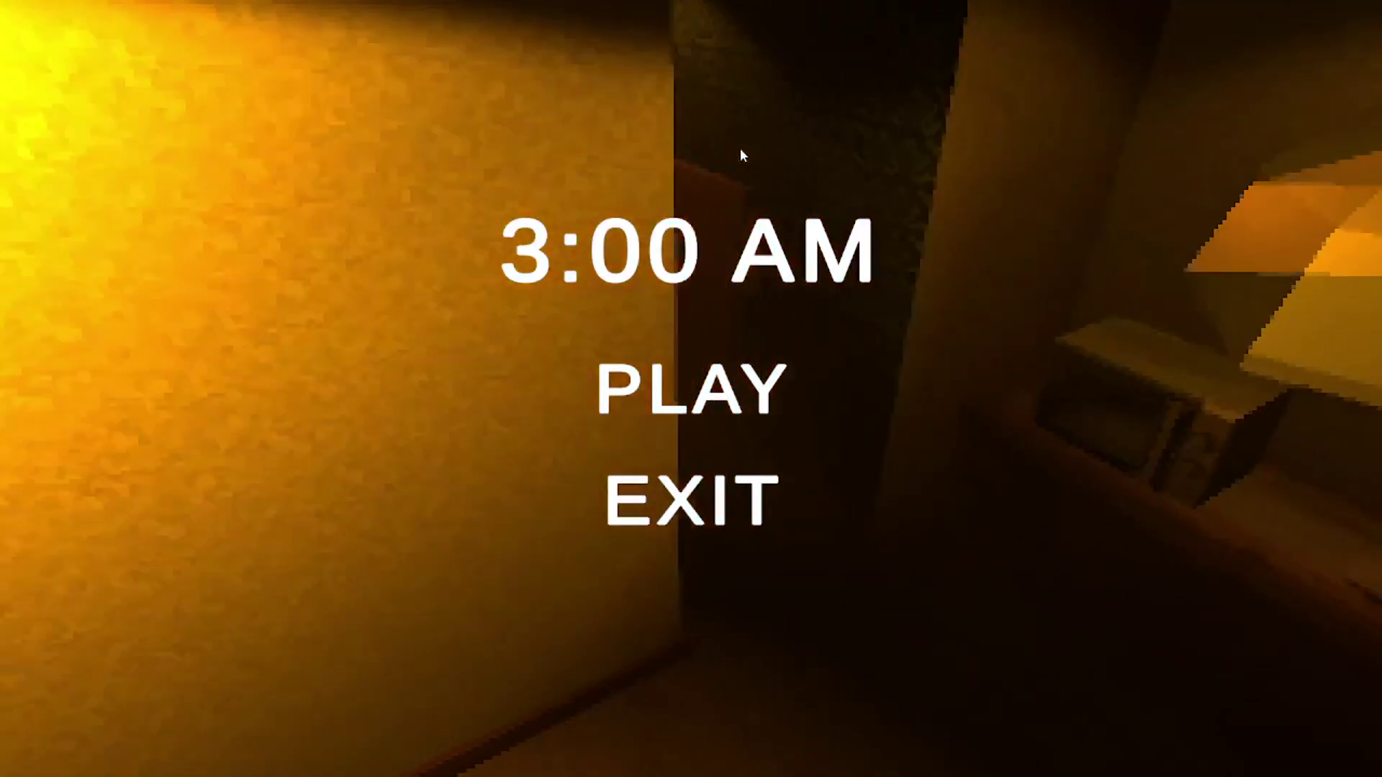
- Start a new 3:00 AM game, watch the TV murder report, then get up from the couch
{"action": "left_click", "coordinate": [691, 386]}
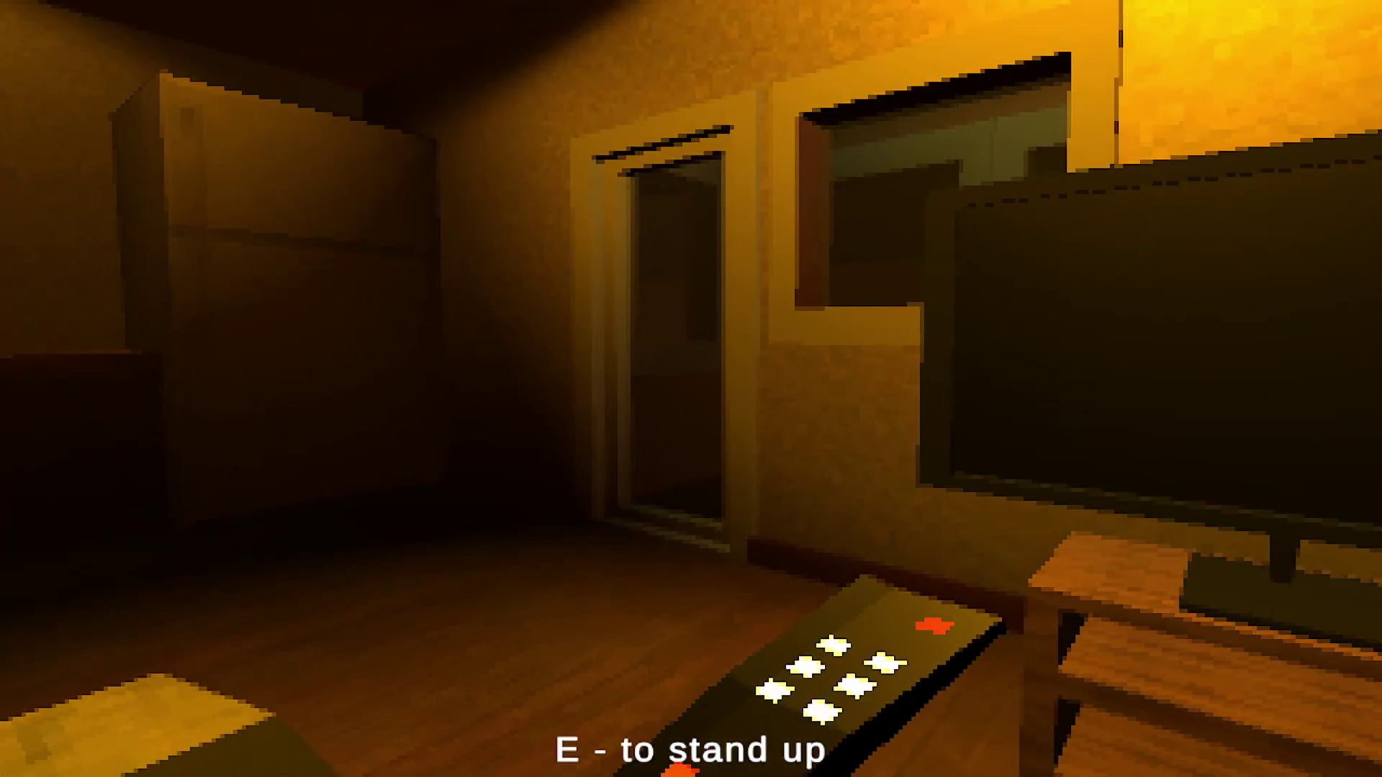
{"action": "key", "text": "e"}
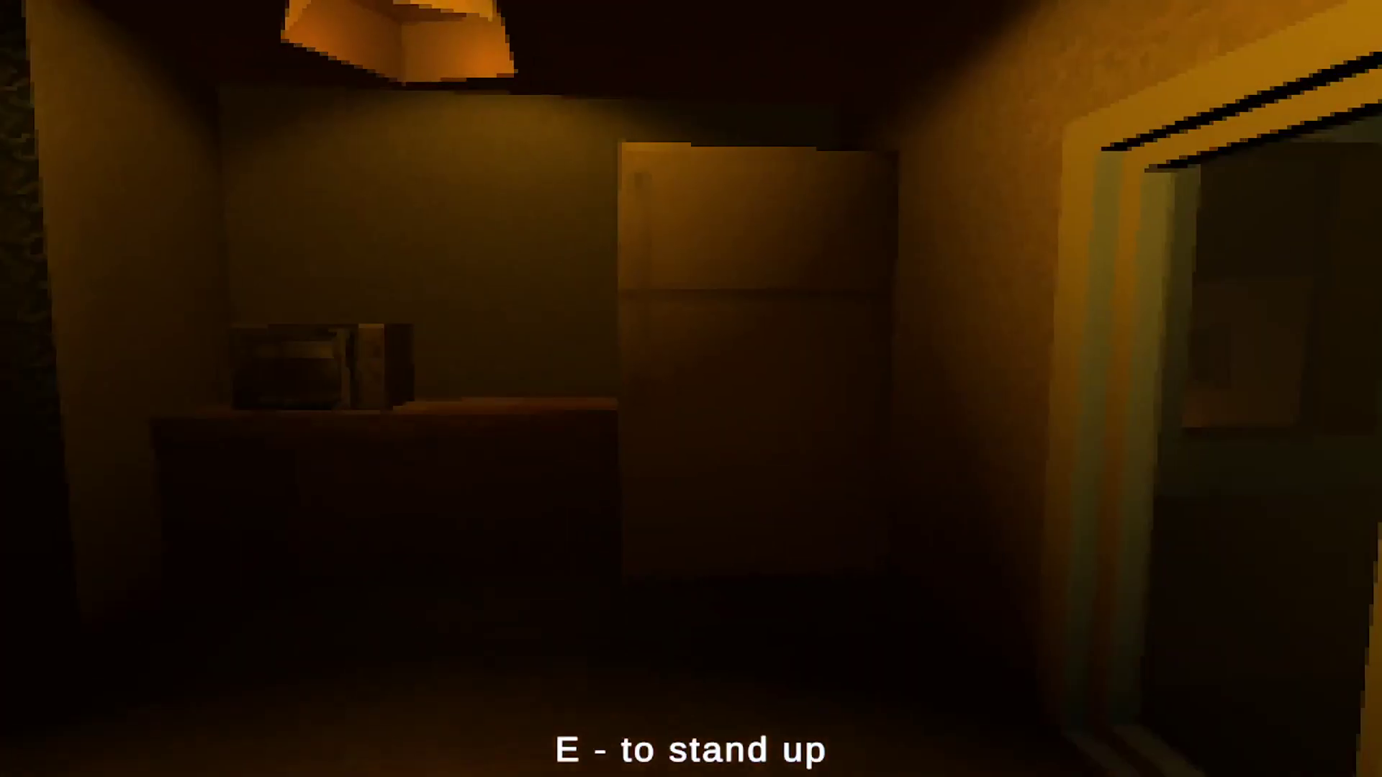
- Stand up from the seat and walk through the house to the arrow-marked door
{"action": "key", "text": "e"}
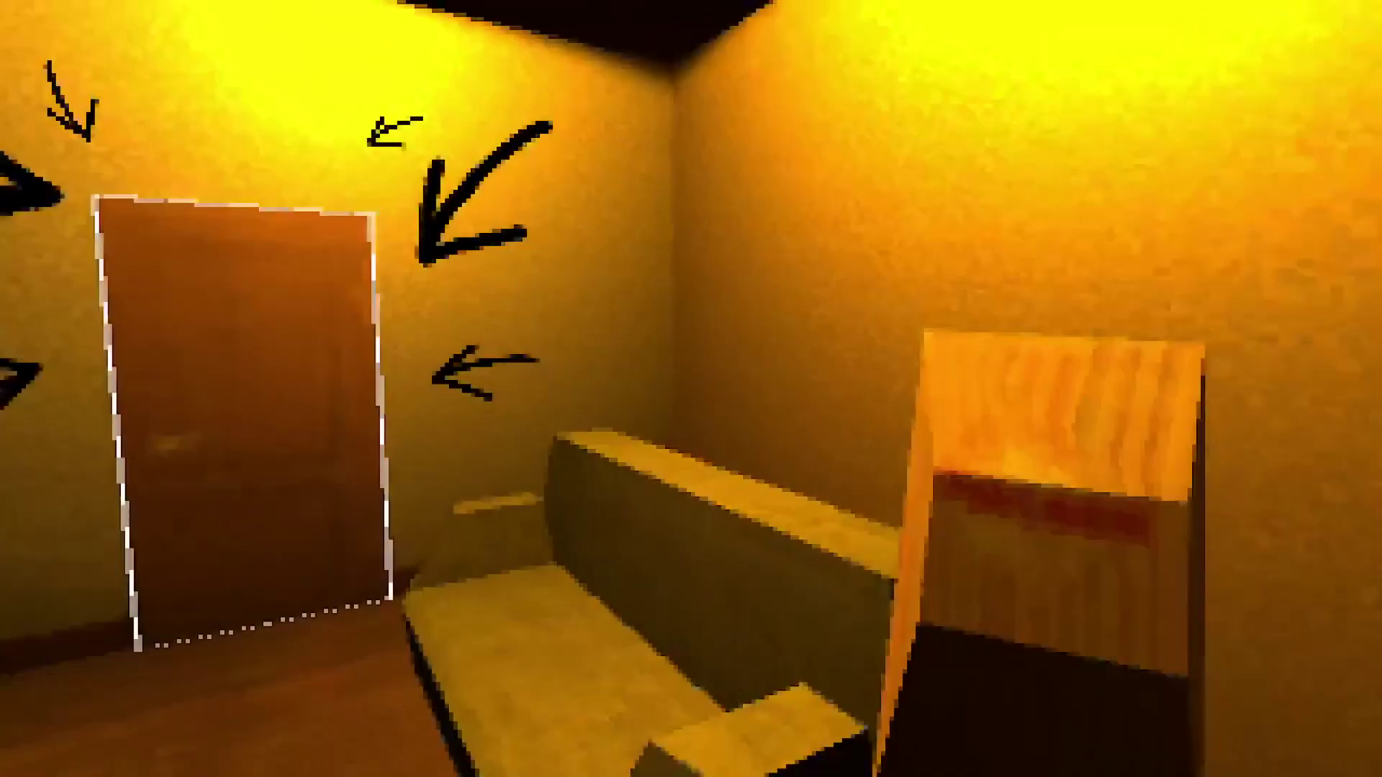
{"action": "key", "text": "w"}
- Step through the door onto the sunny street and start walking, looking around
{"action": "key", "text": "e"}
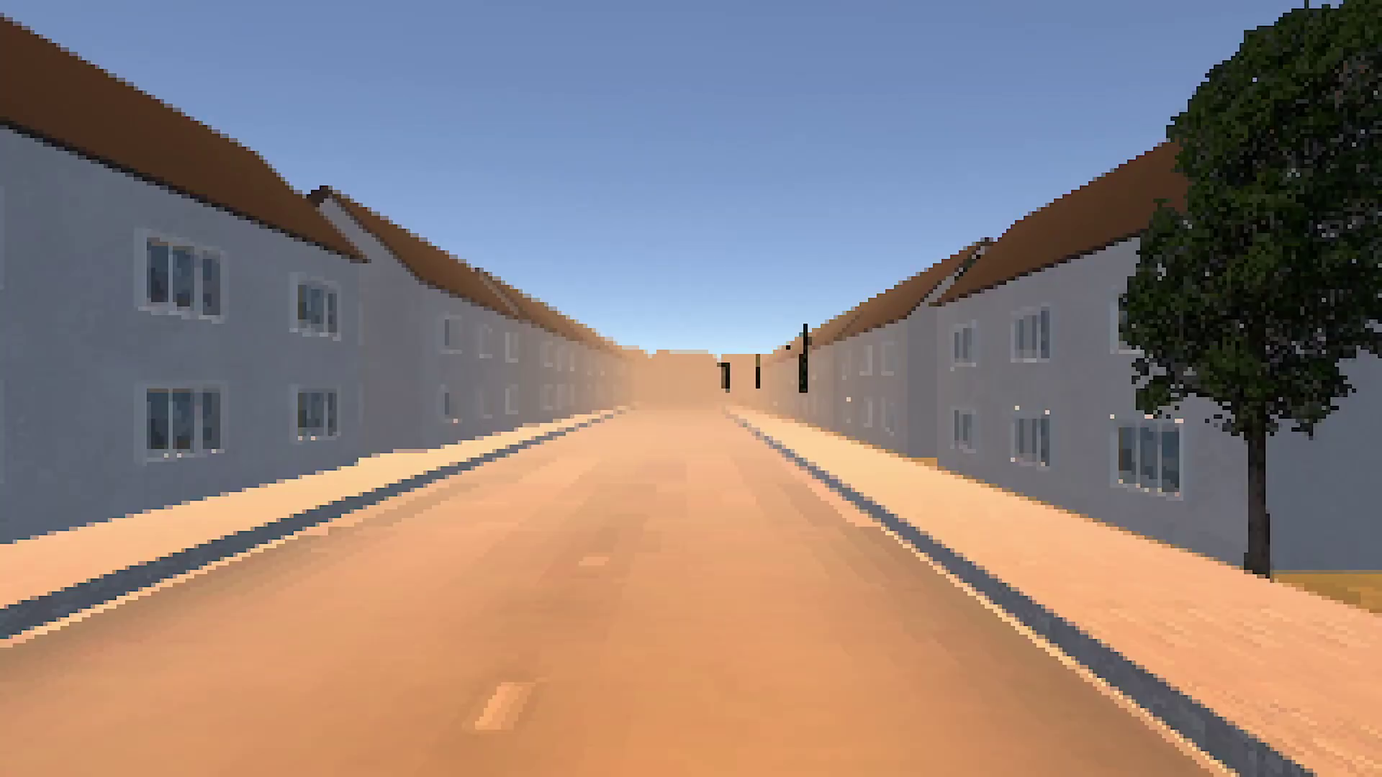
{"action": "key", "text": "w"}
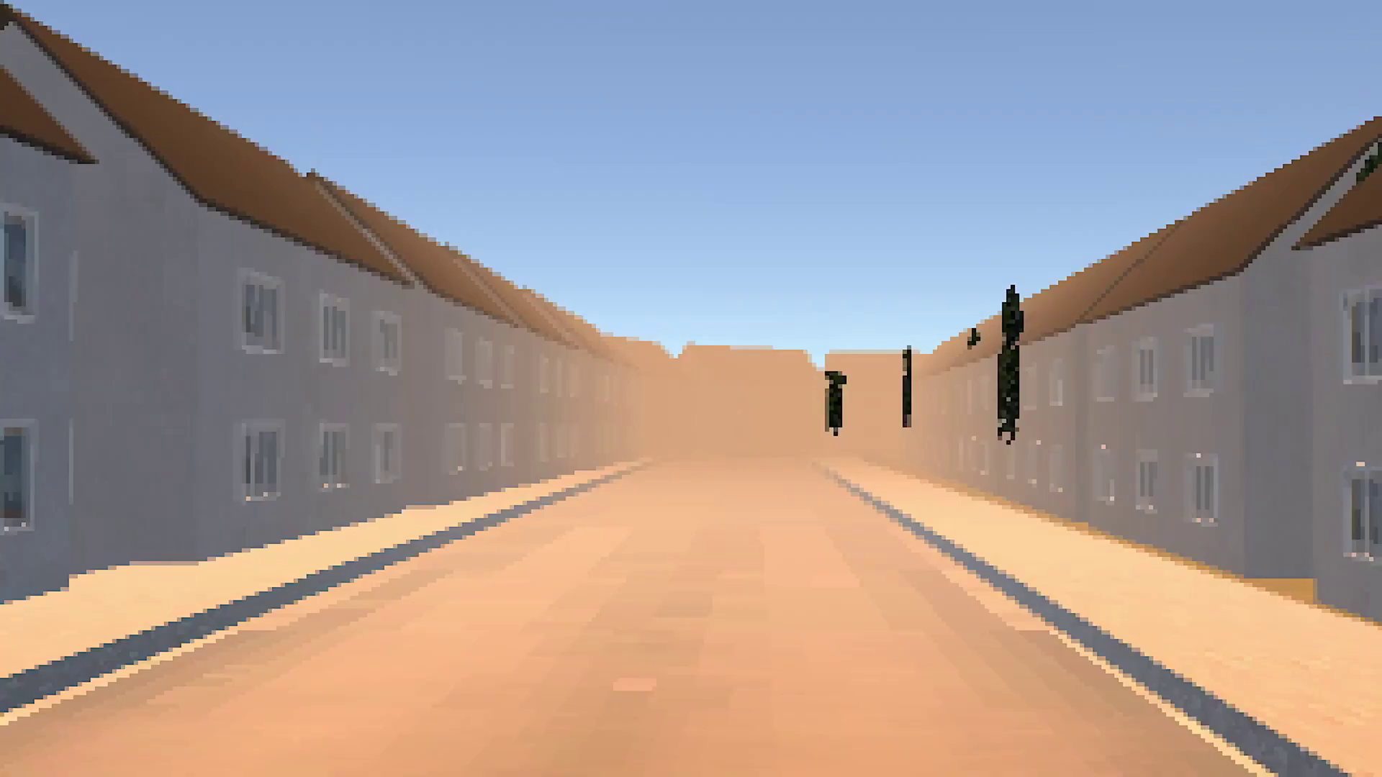
{"action": "key", "text": "w"}
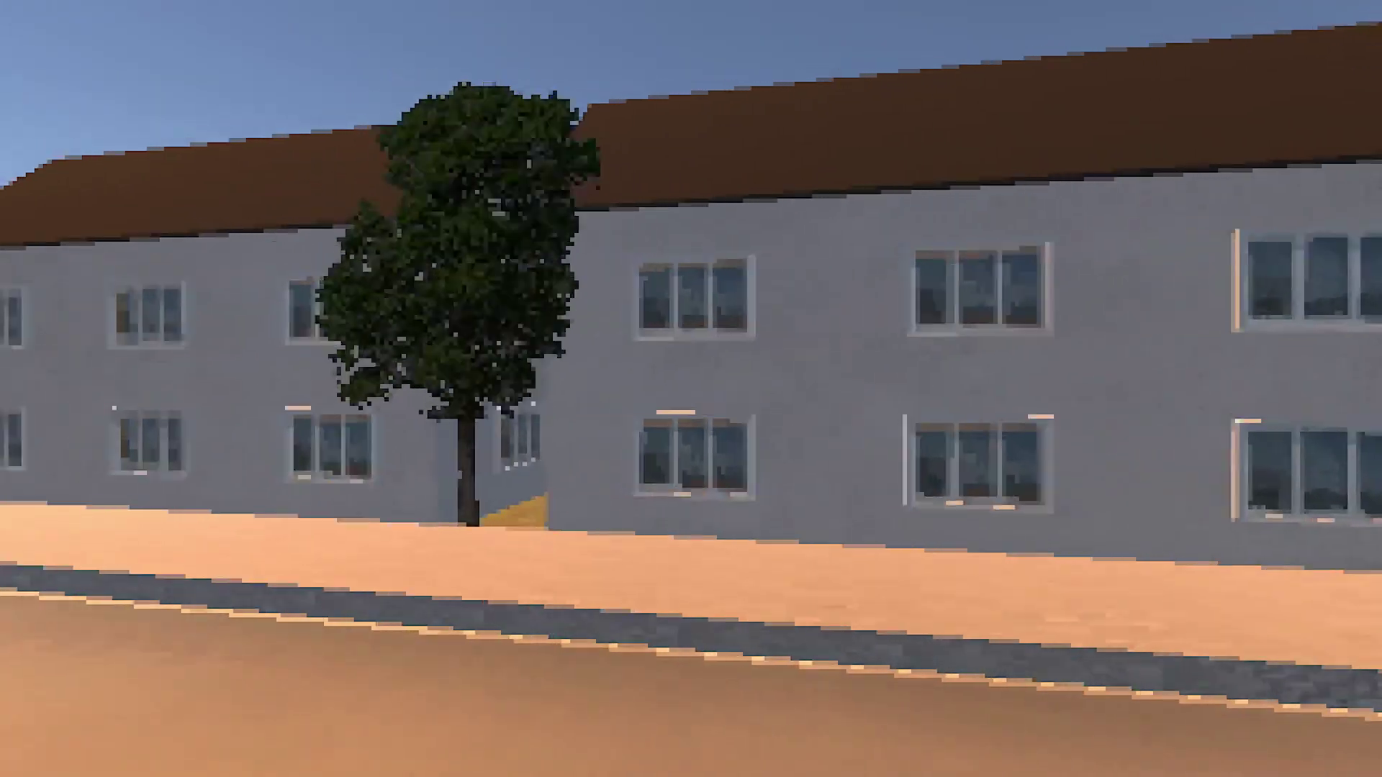
{"action": "key", "text": "w"}
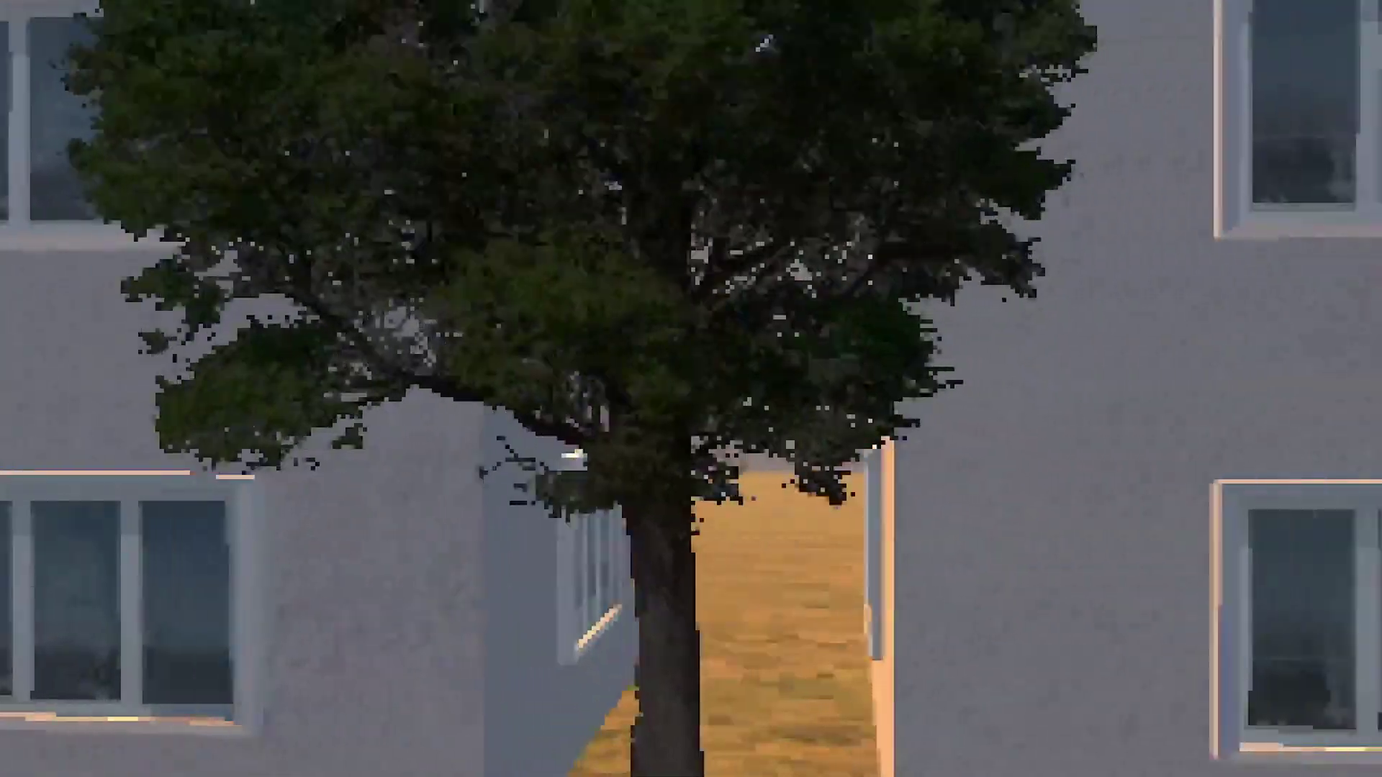
{"action": "key", "text": "w"}
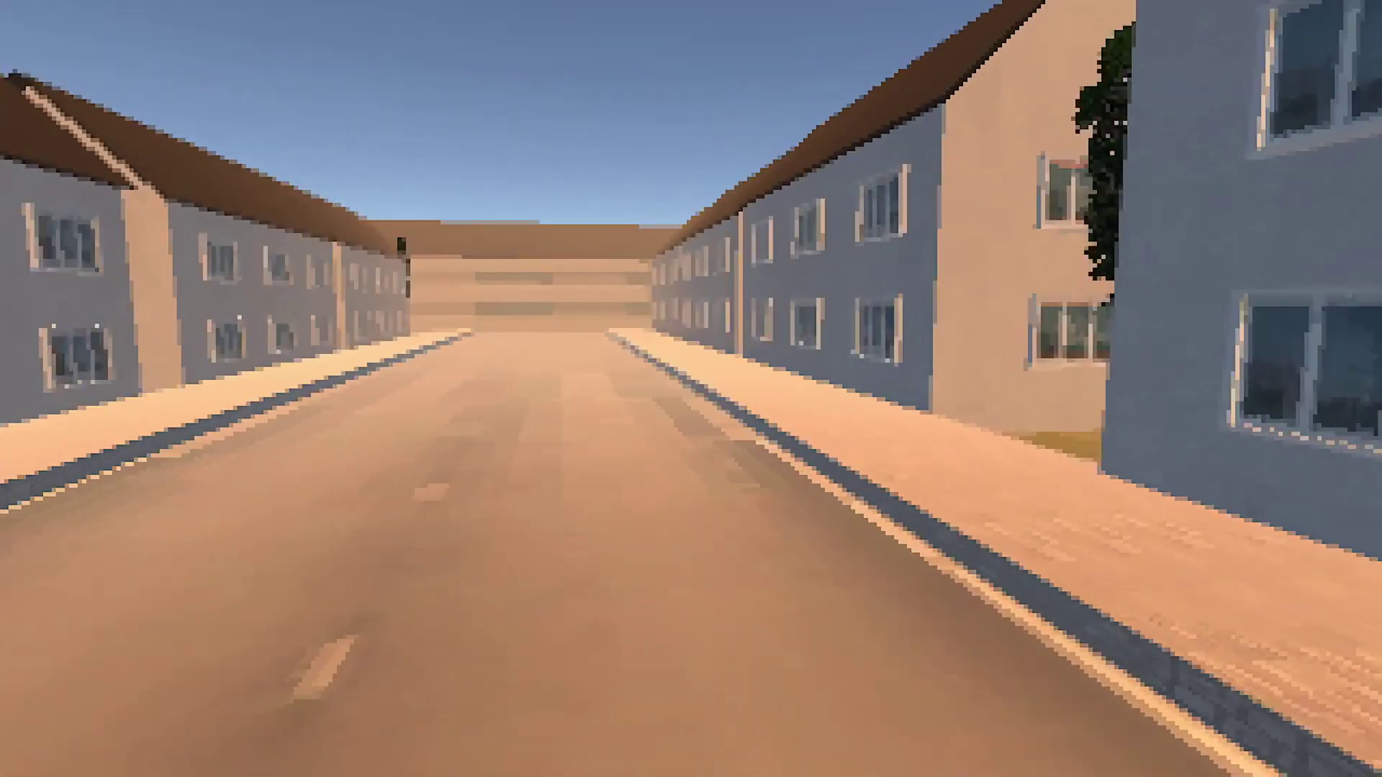
- Continue down the street, turning back toward the standing door and walking past it
{"action": "key", "text": "w"}
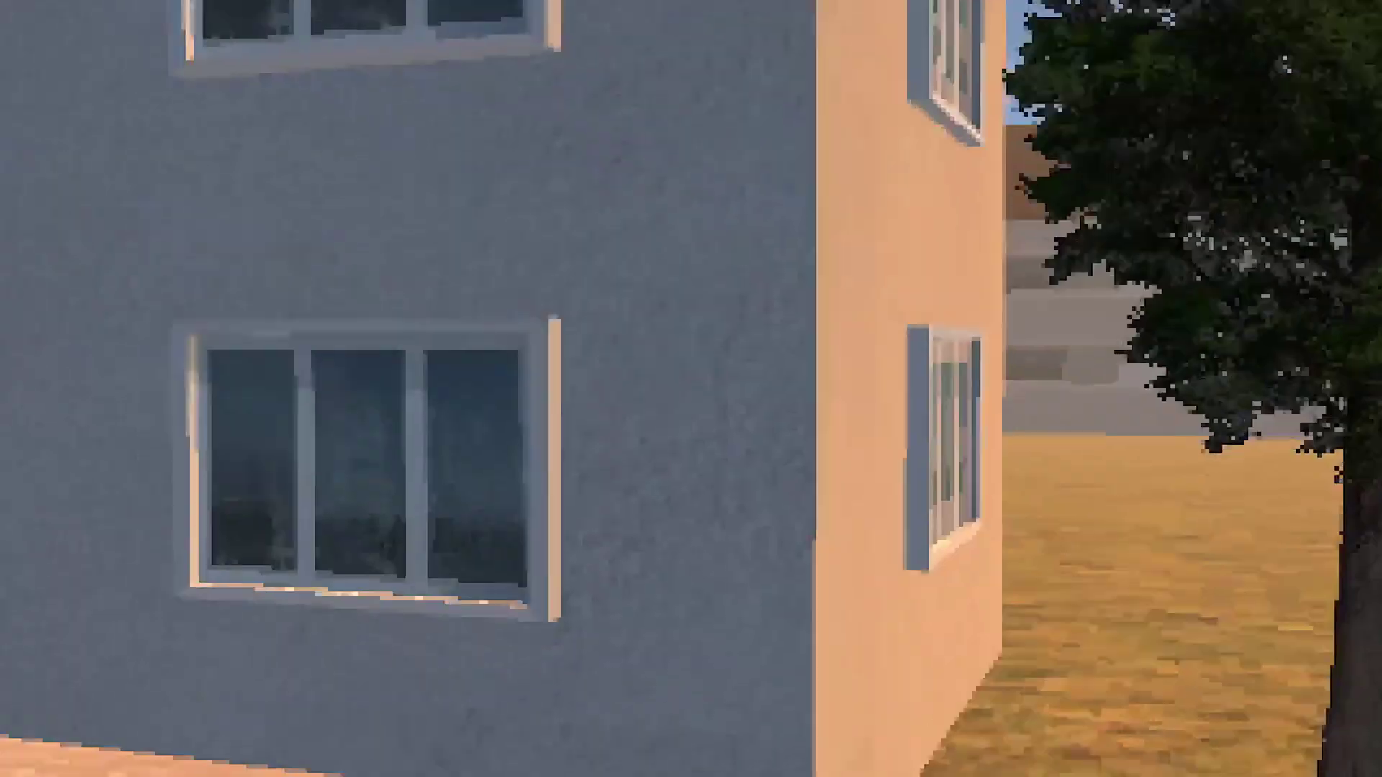
{"action": "key", "text": "w"}
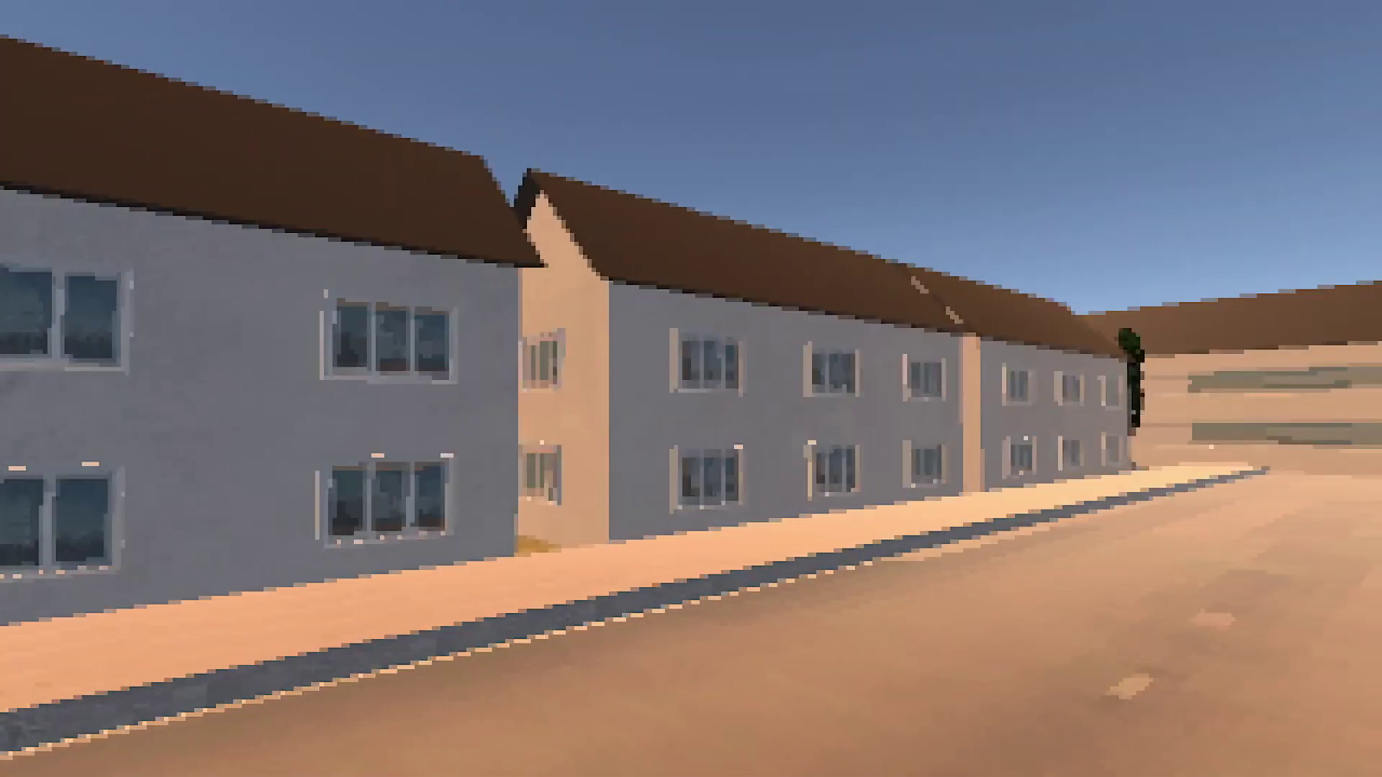
{"action": "key", "text": "w"}
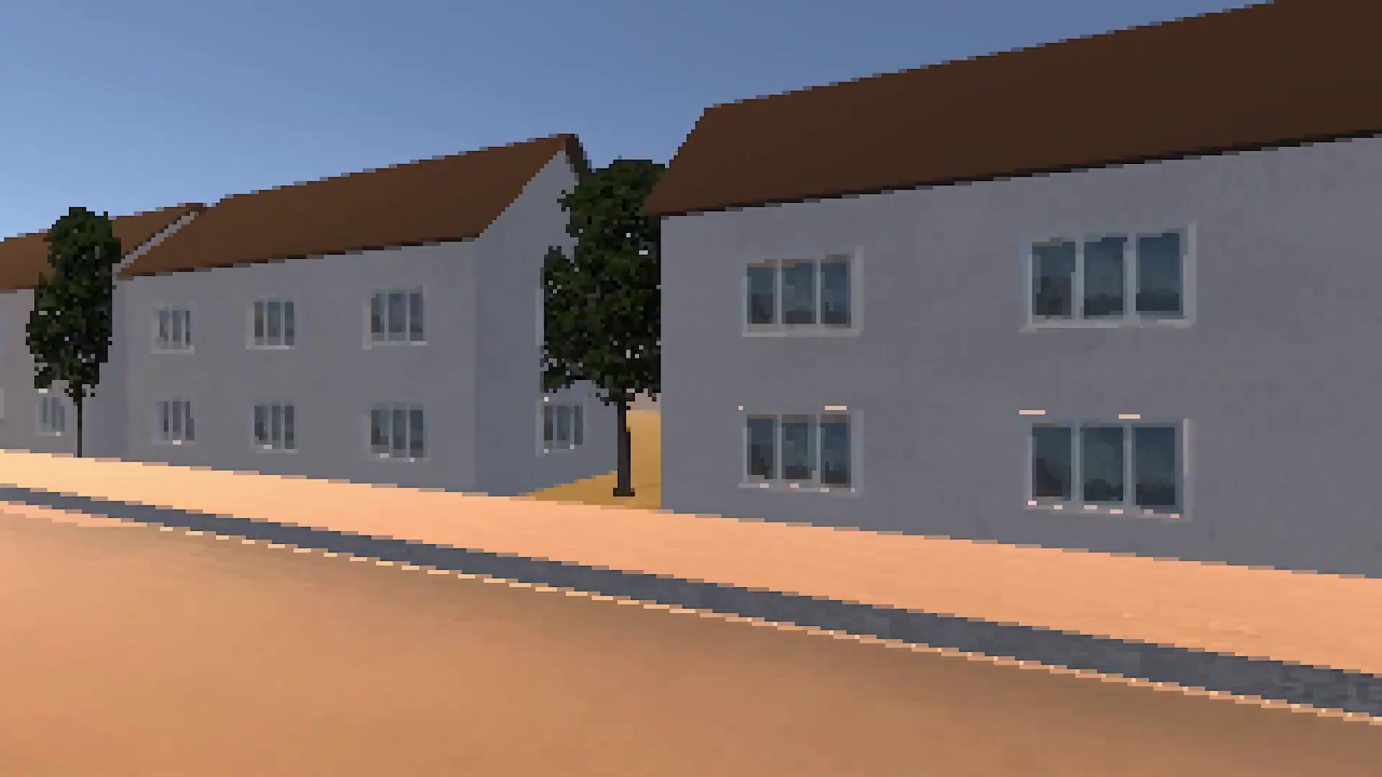
{"action": "key", "text": "w"}
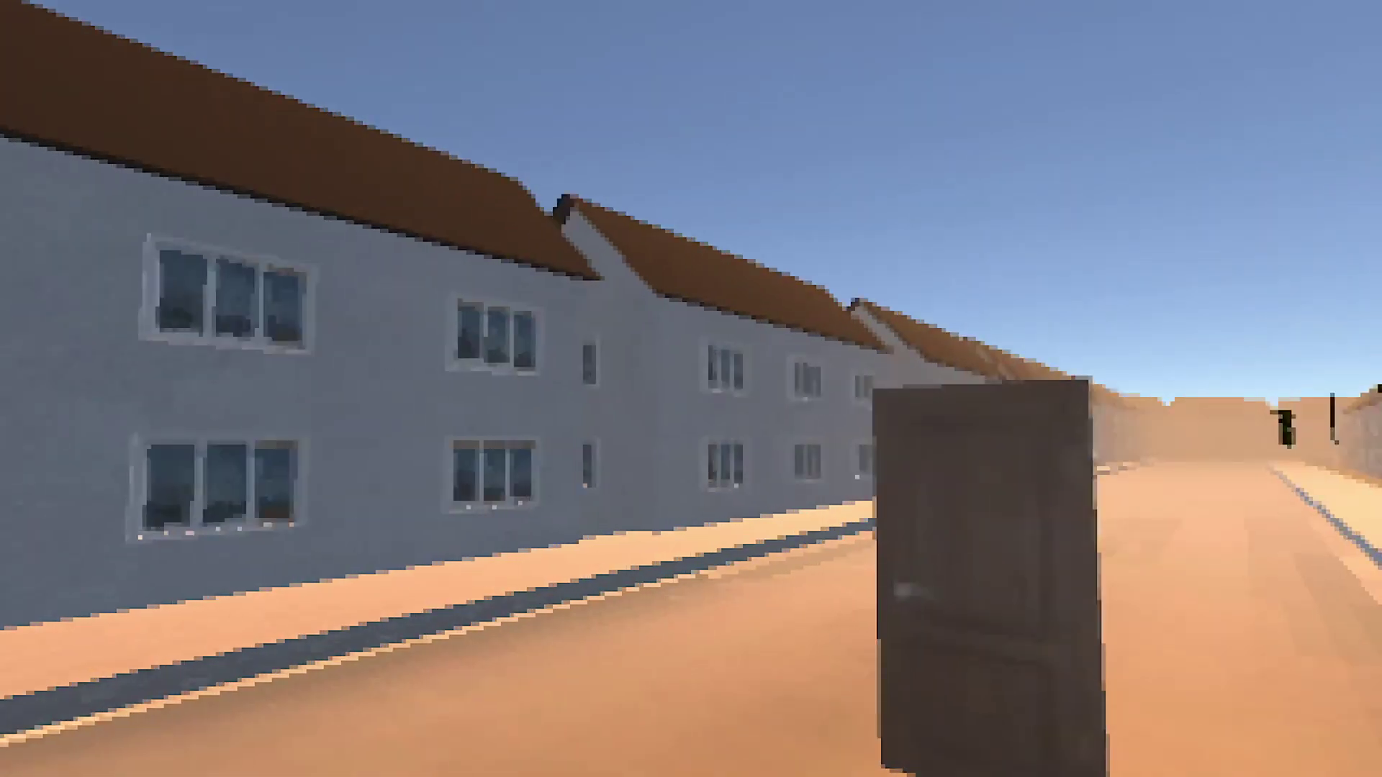
- Keep walking past the rows of buildings and trees toward the bend
{"action": "key", "text": "w"}
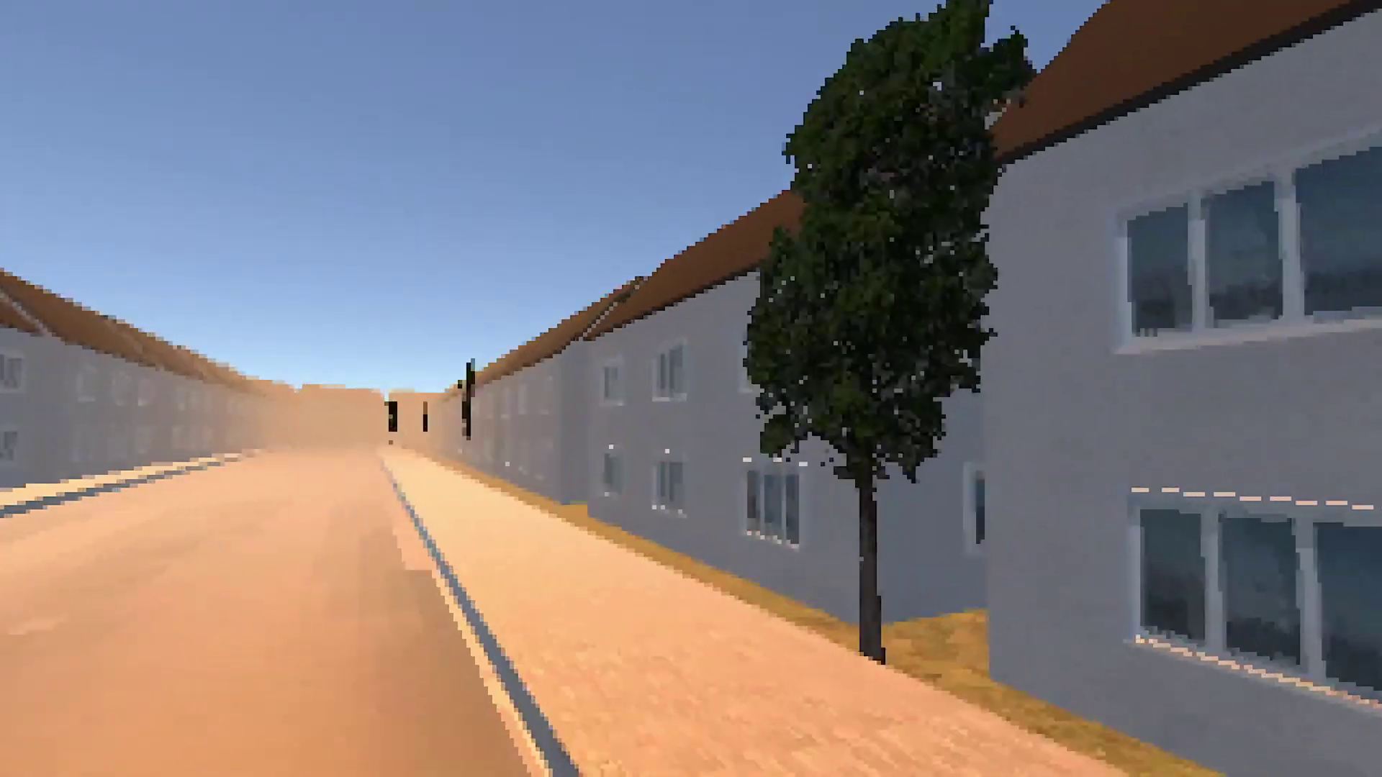
{"action": "key", "text": "w"}
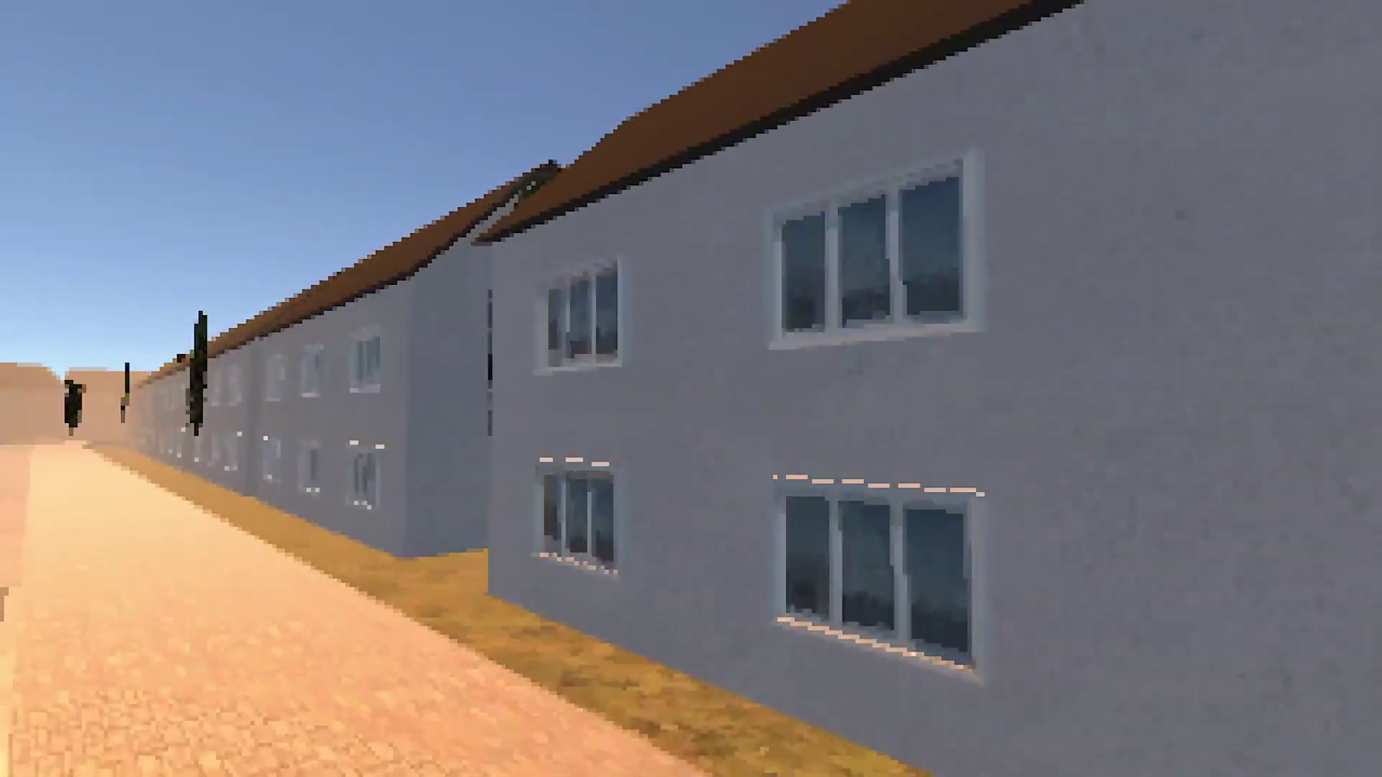
{"action": "key", "text": "w"}
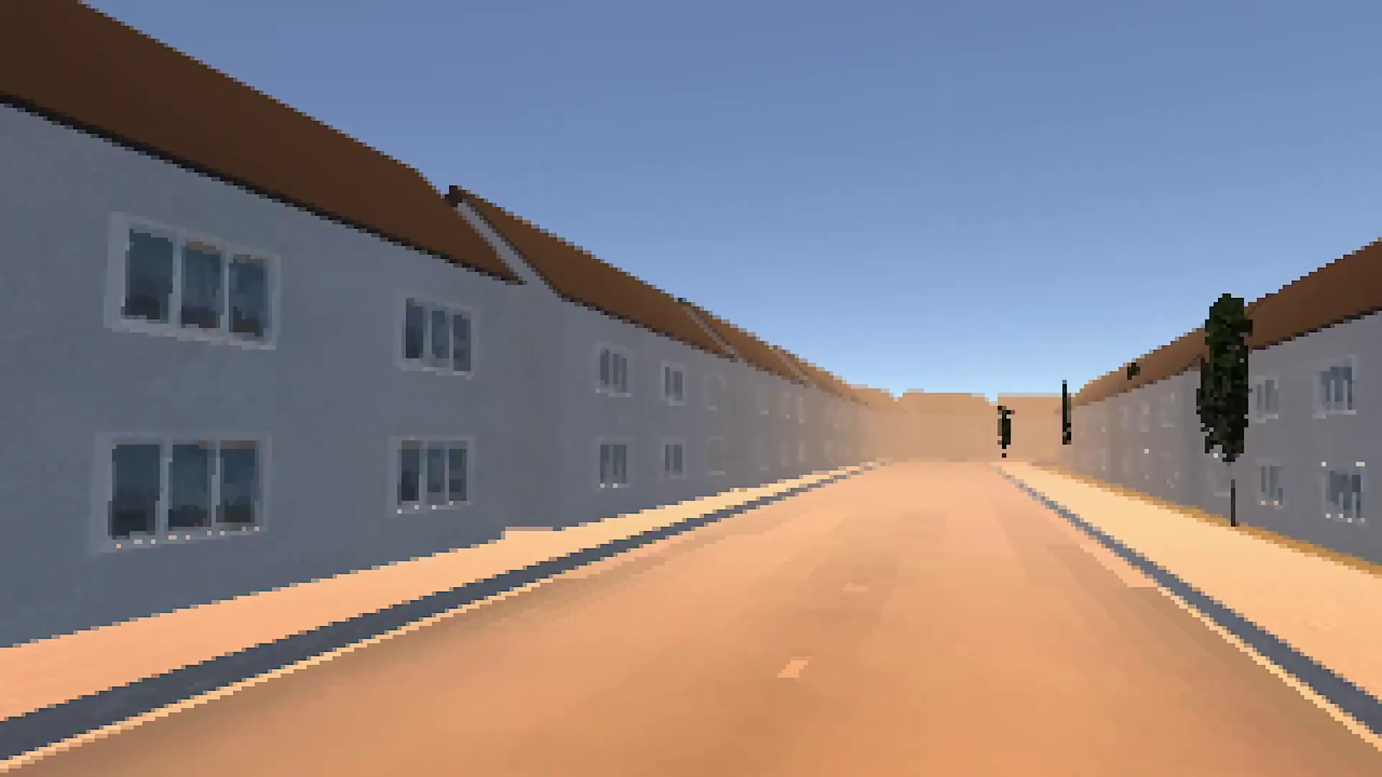
{"action": "key", "text": "w"}
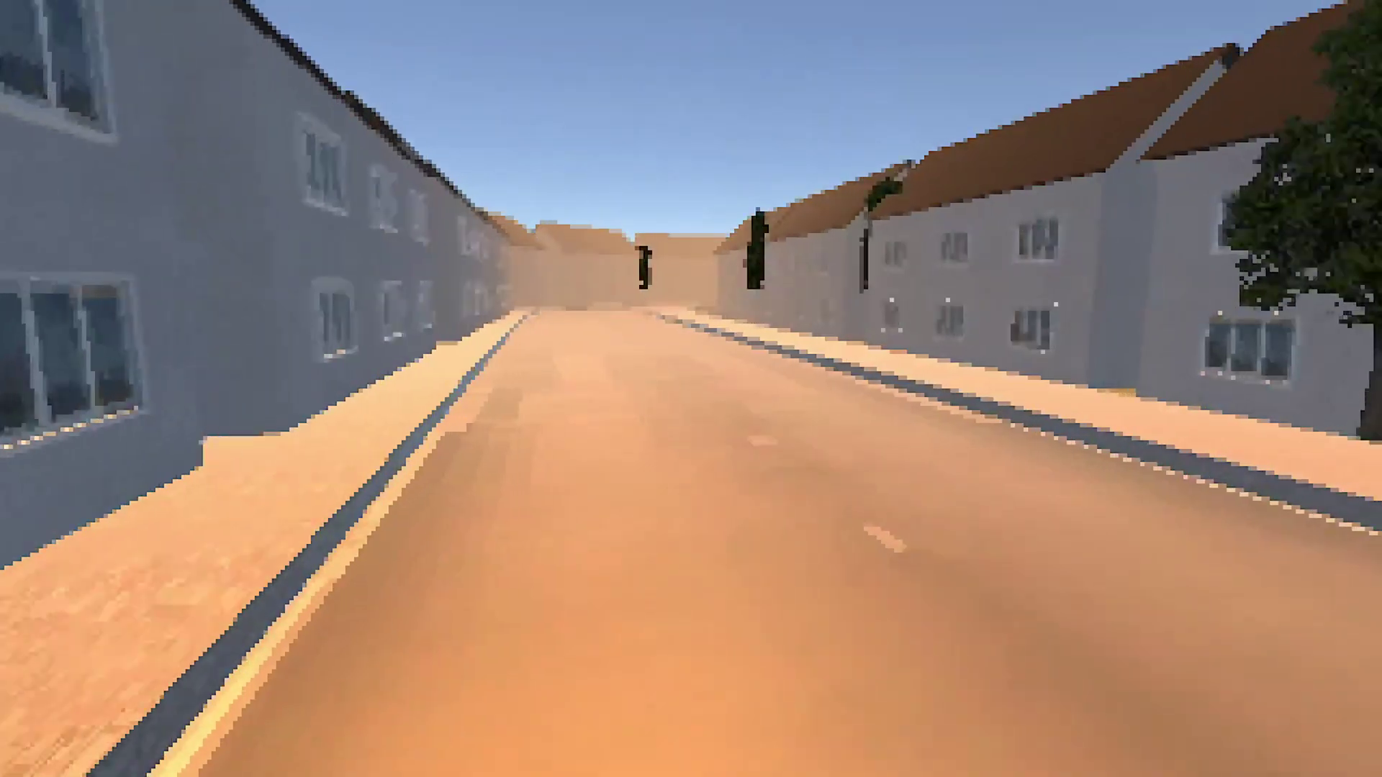
{"action": "key", "text": "w"}
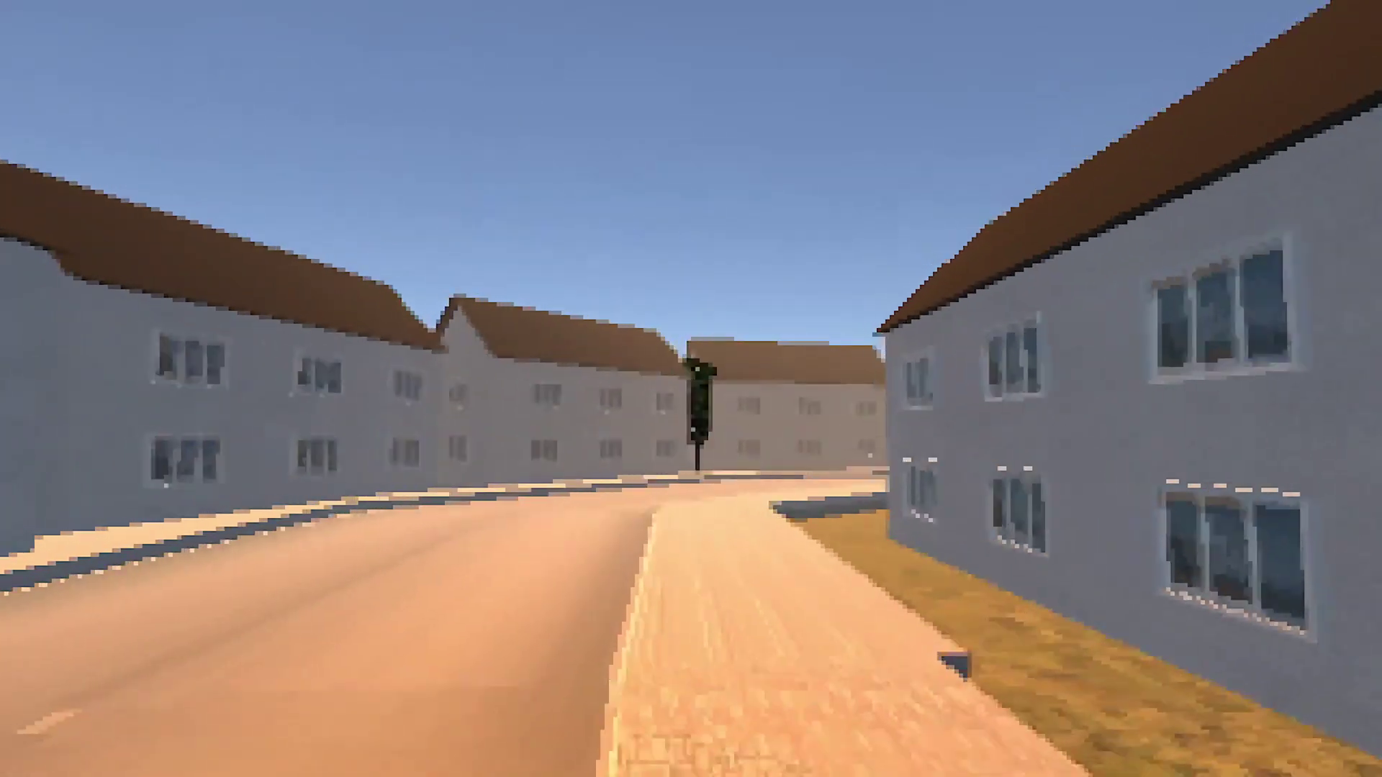
- Follow the curving sidewalk around the bend, past the tree and two-story houses
{"action": "key", "text": "w"}
{"action": "key", "text": "w"}
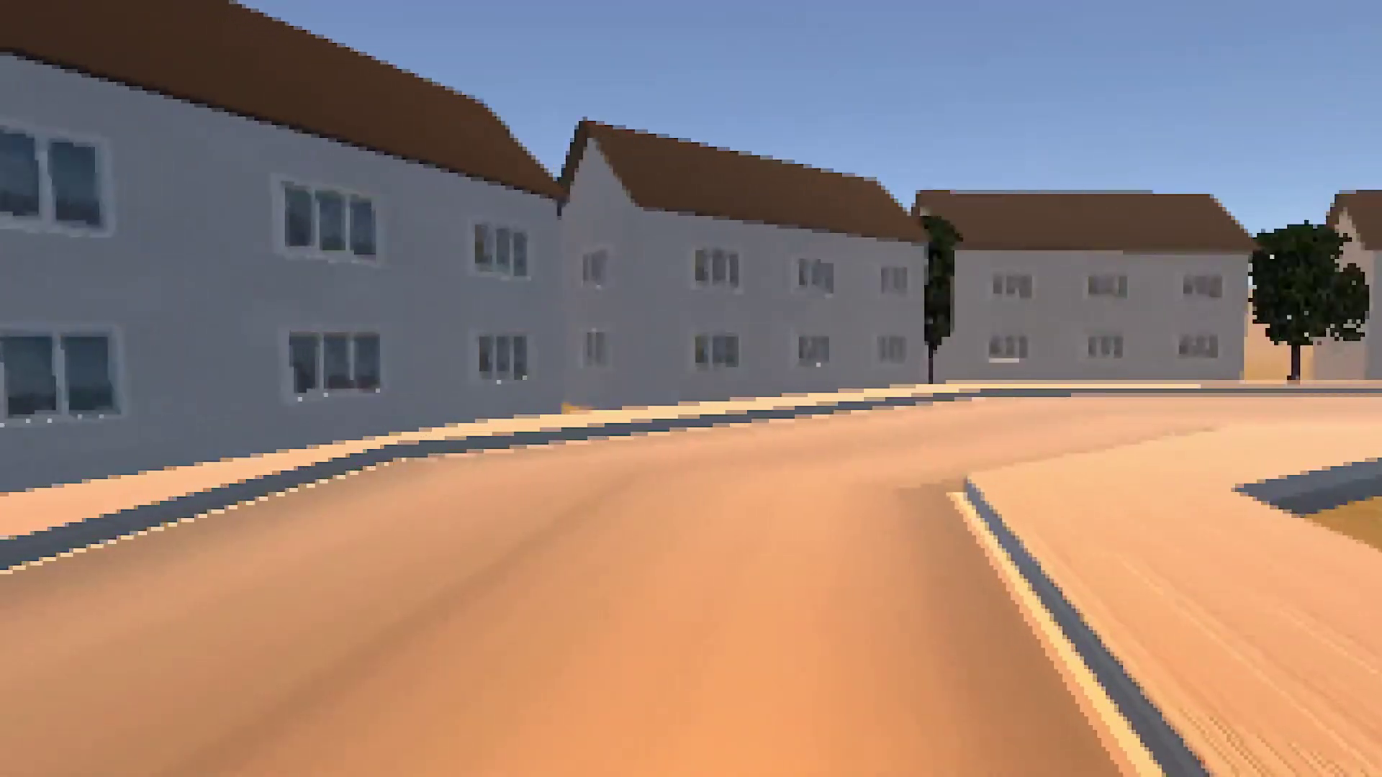
{"action": "key", "text": "w"}
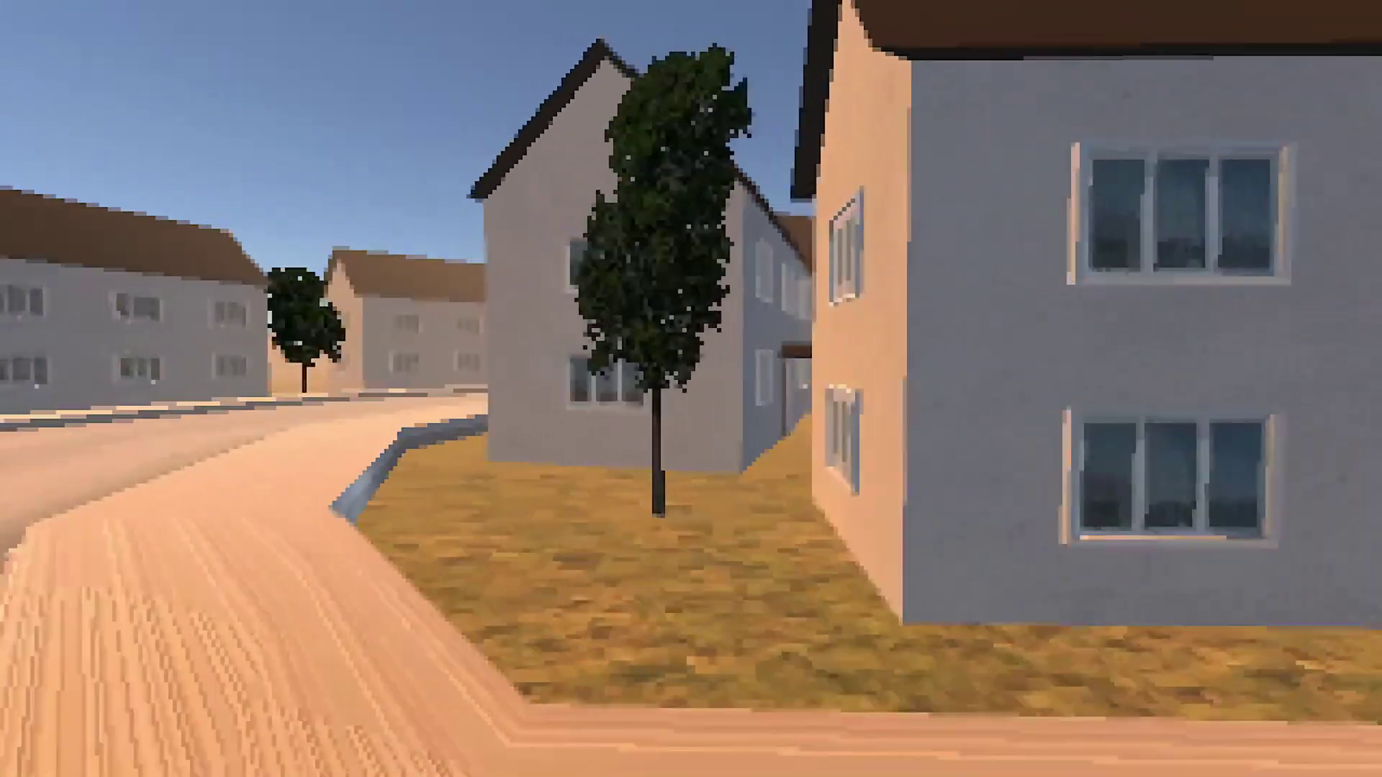
{"action": "key", "text": "w"}
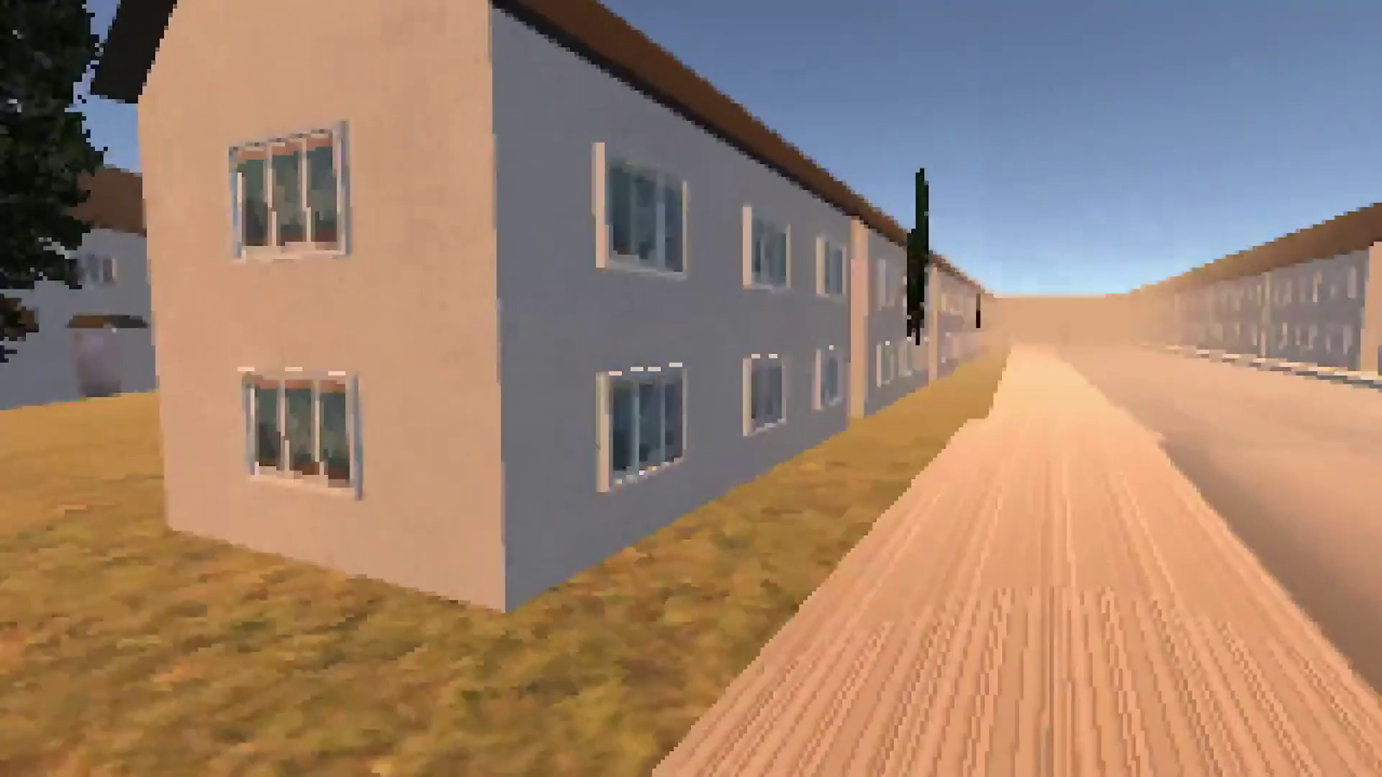
{"action": "key", "text": "w"}
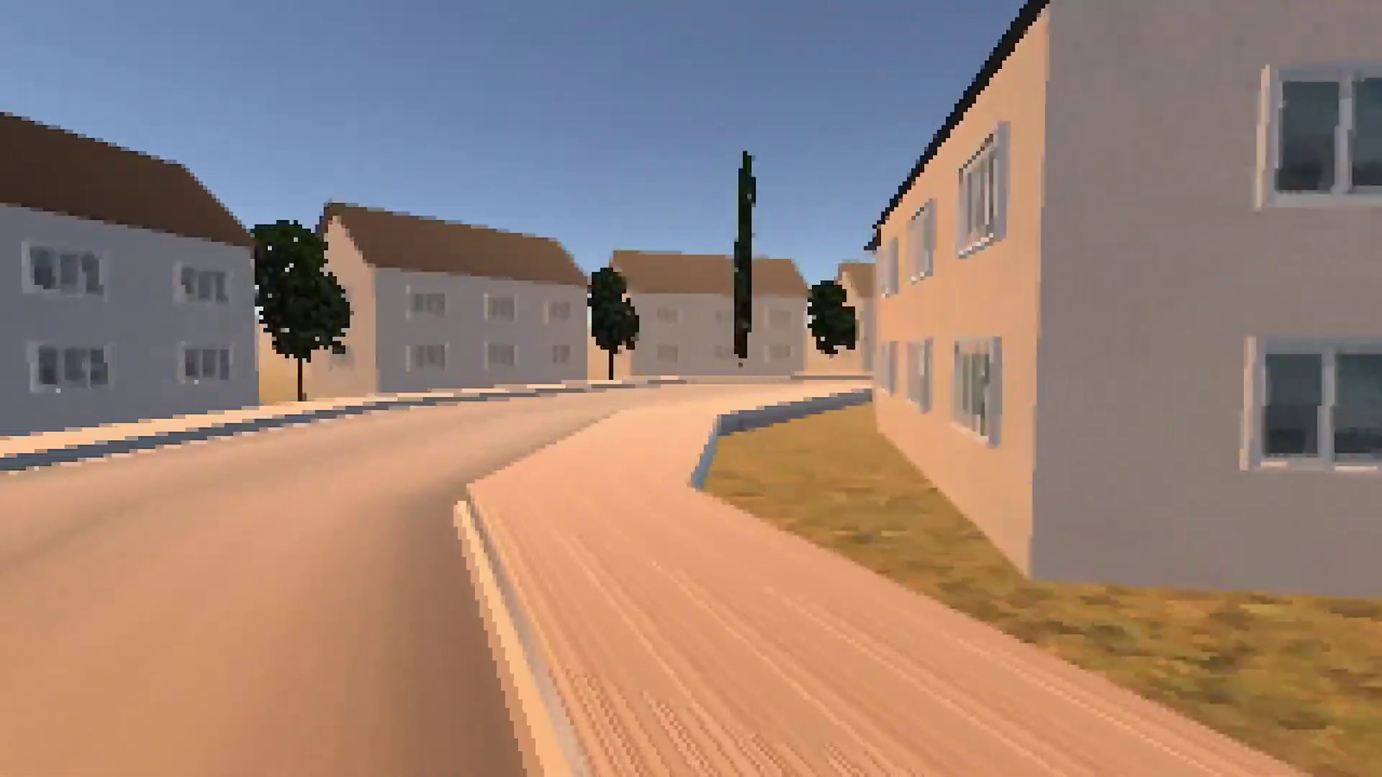
{"action": "key", "text": "w"}
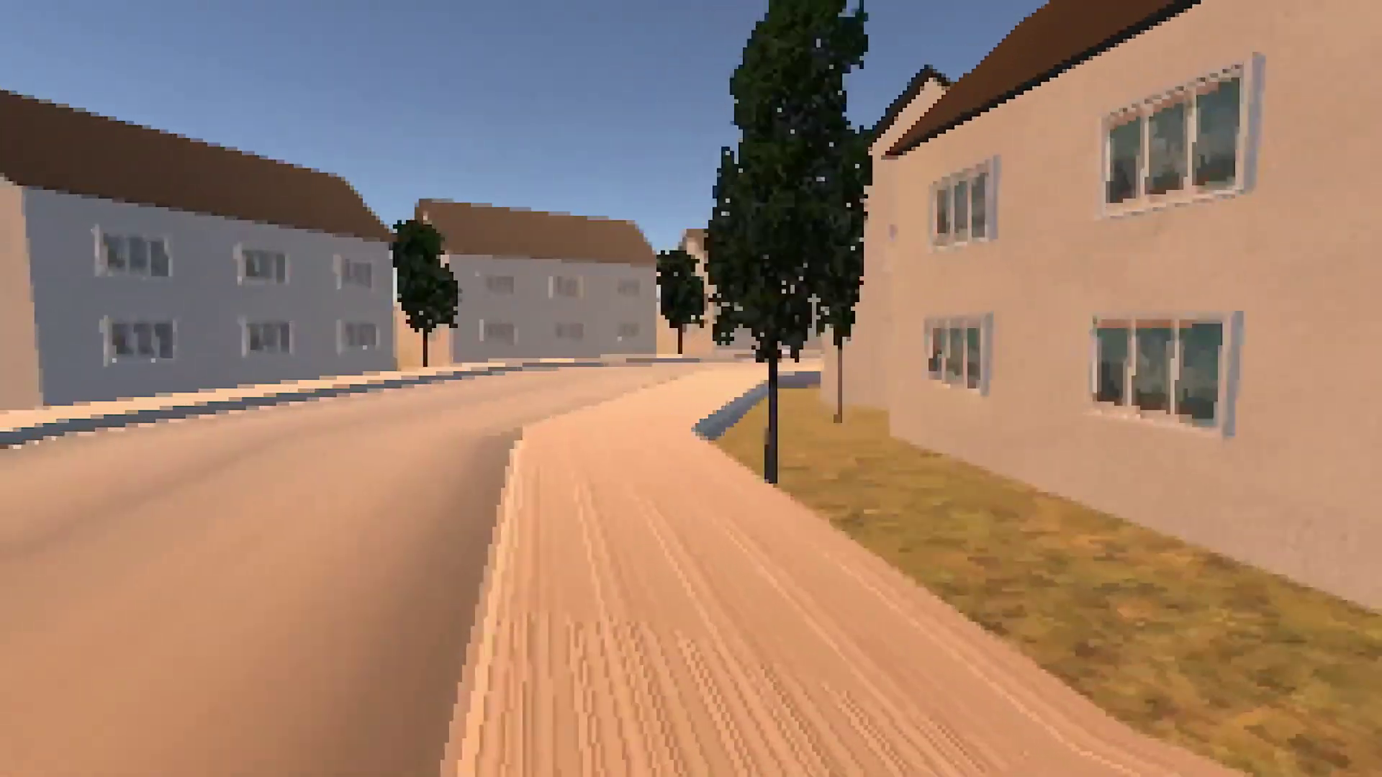
{"action": "key", "text": "w"}
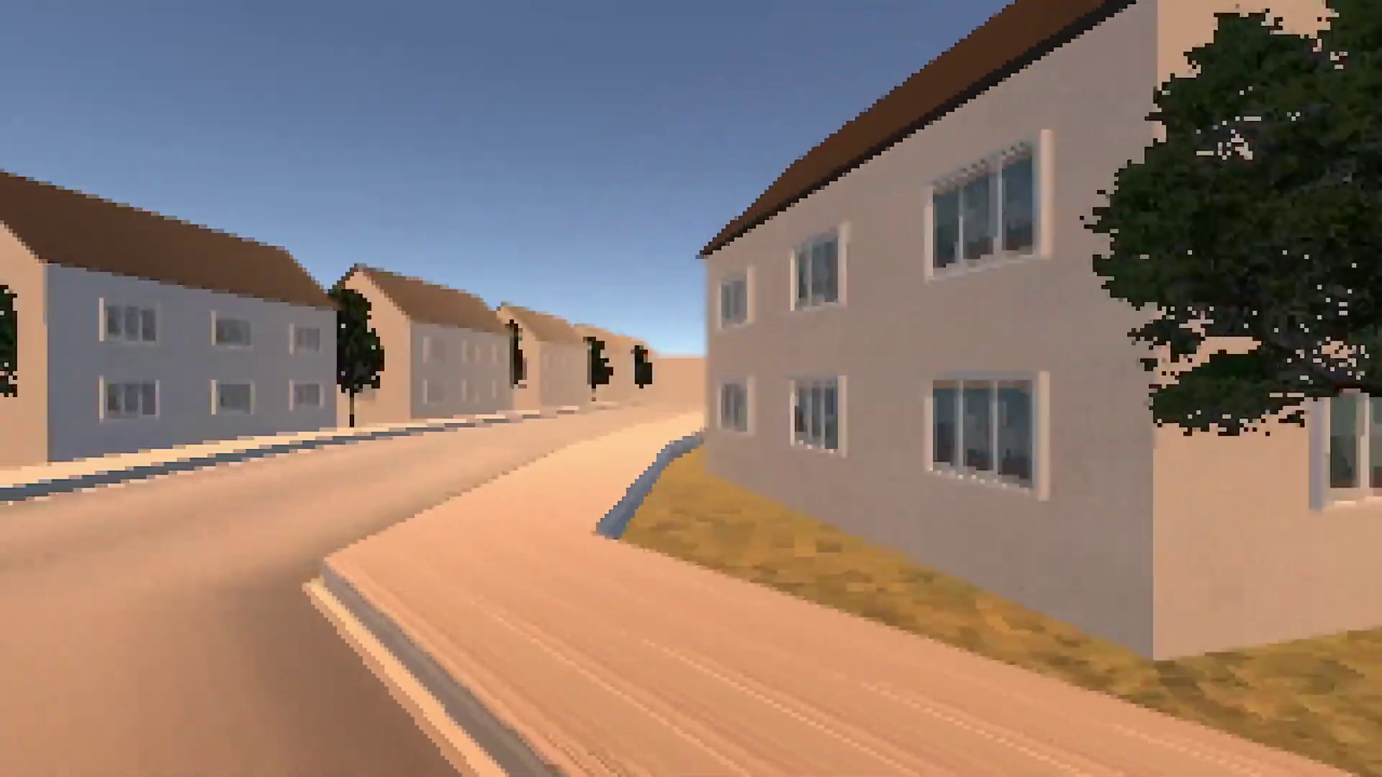
{"action": "key", "text": "w"}
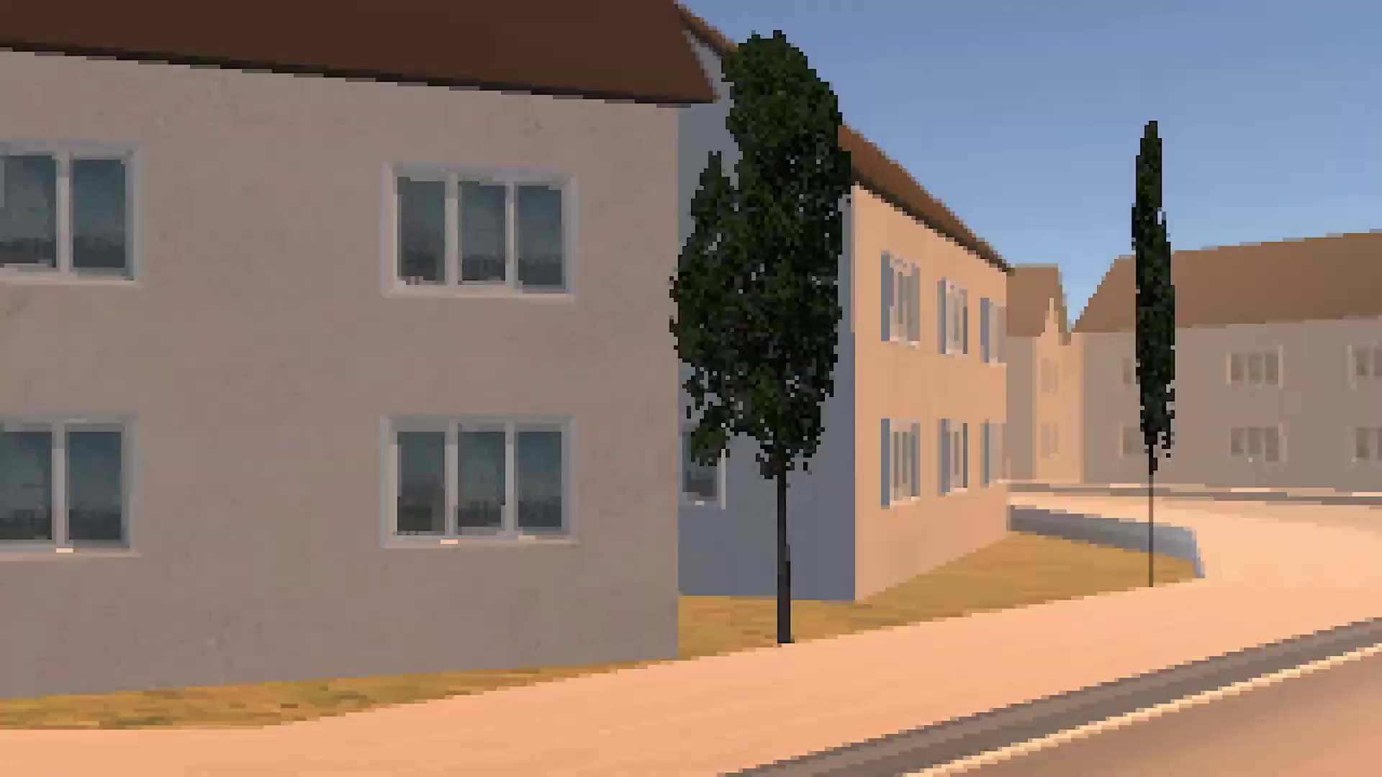
- Walk onward down the new straight road lined with houses and trees
{"action": "key", "text": "w"}
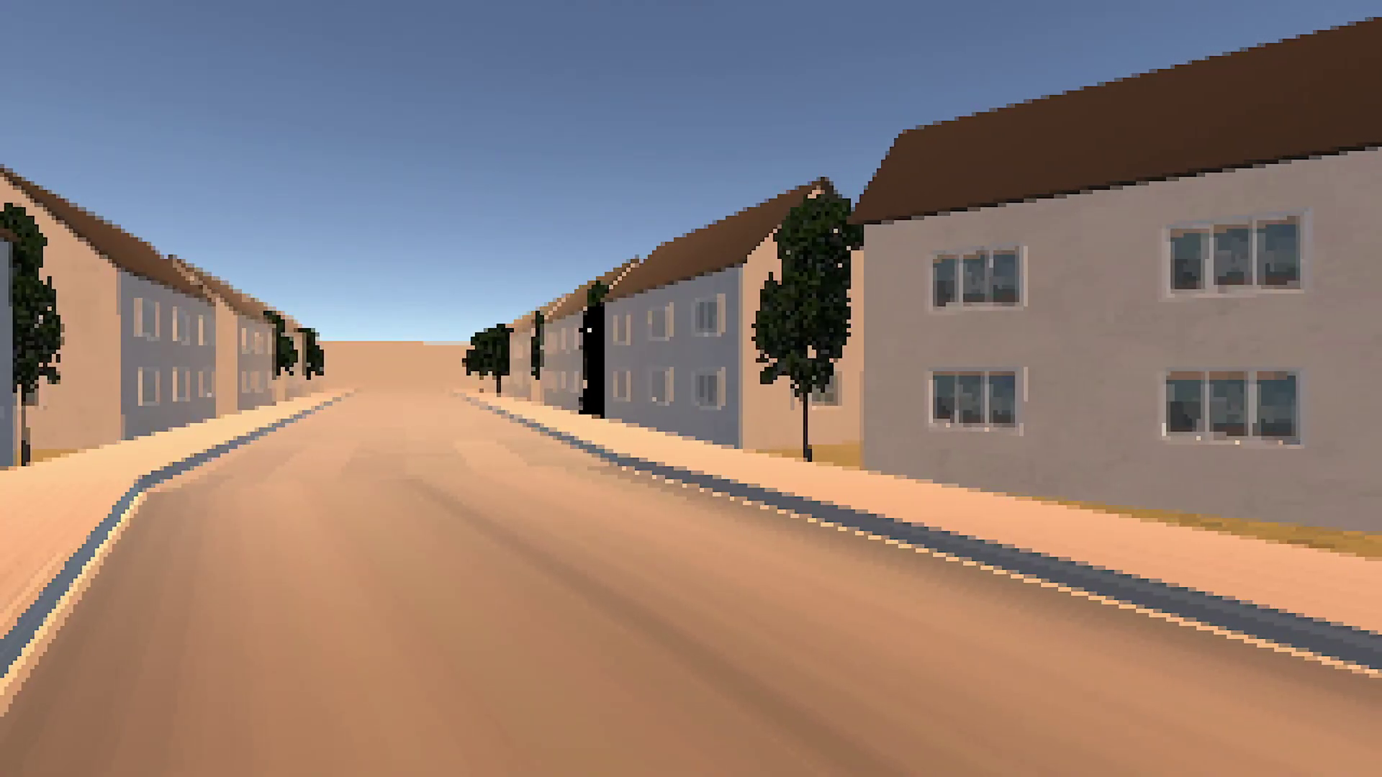